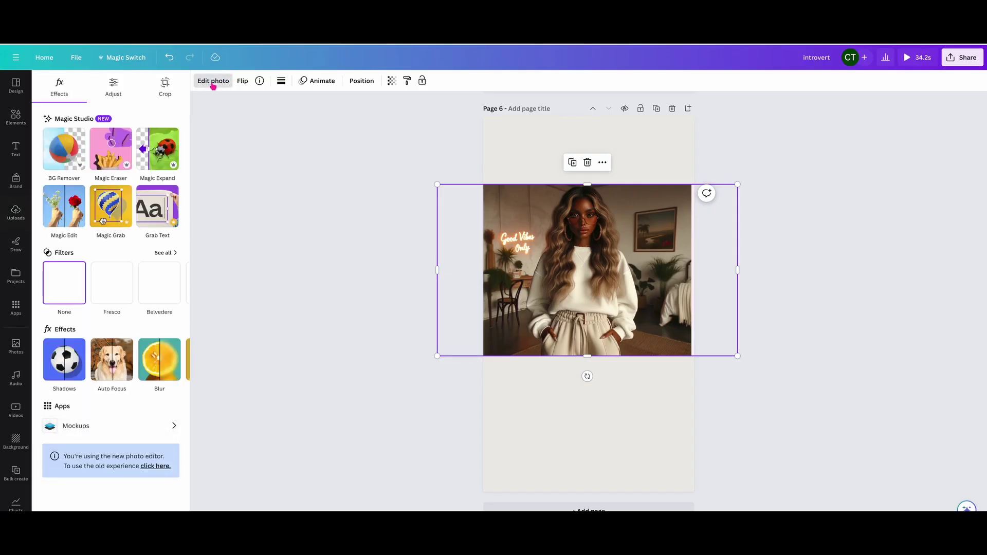
# Magic Expand the landscape outfit photo to a tall 9:16 format.
pyautogui.click(157, 159)
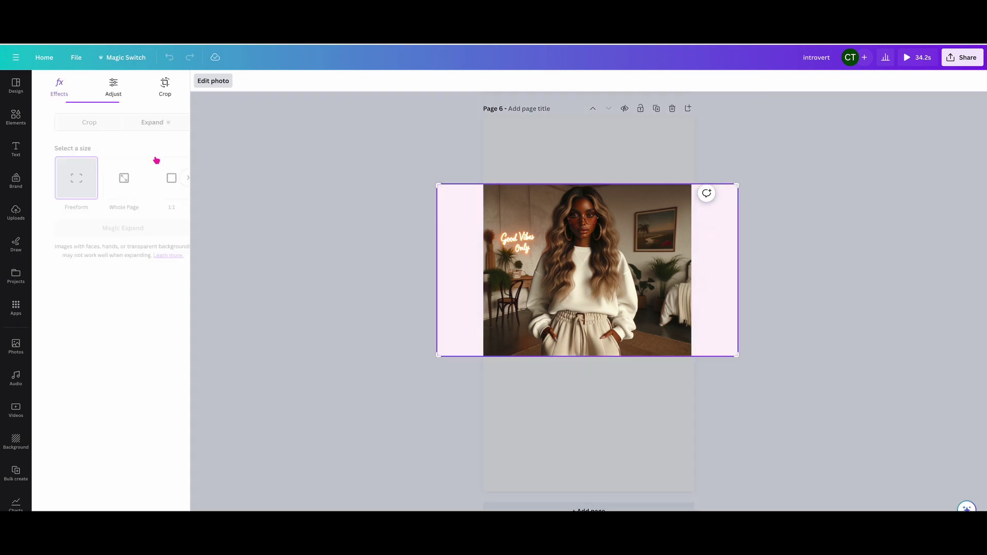
pyautogui.click(176, 178)
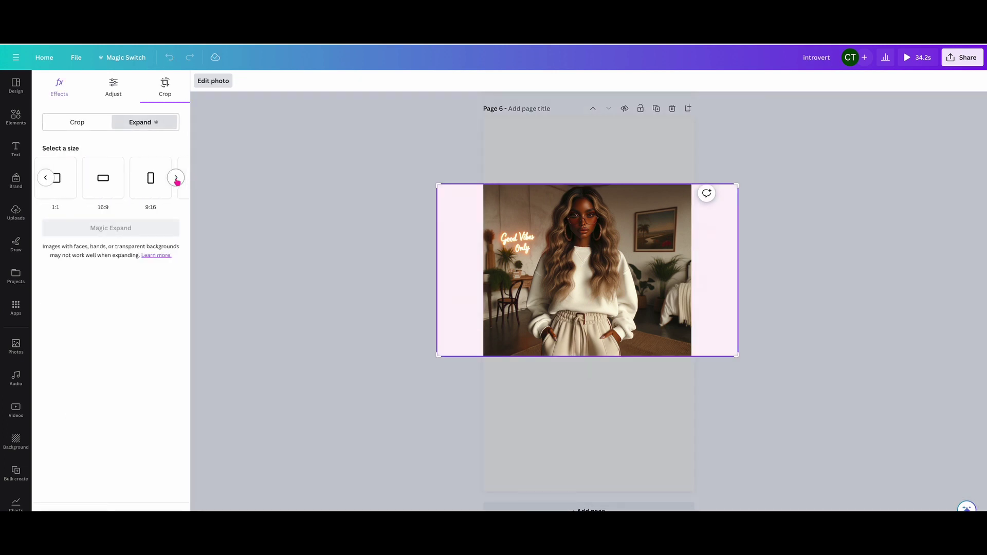
pyautogui.click(113, 181)
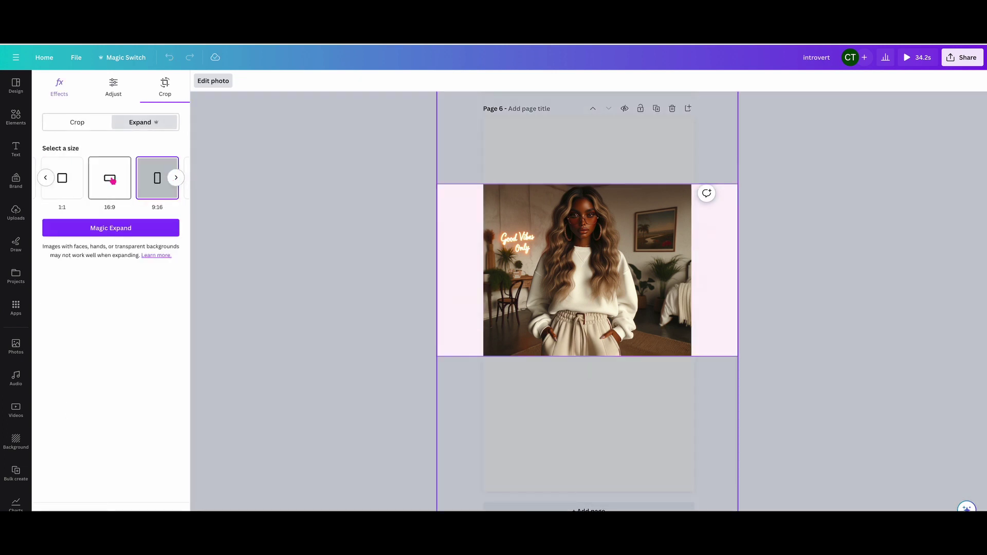
pyautogui.click(123, 227)
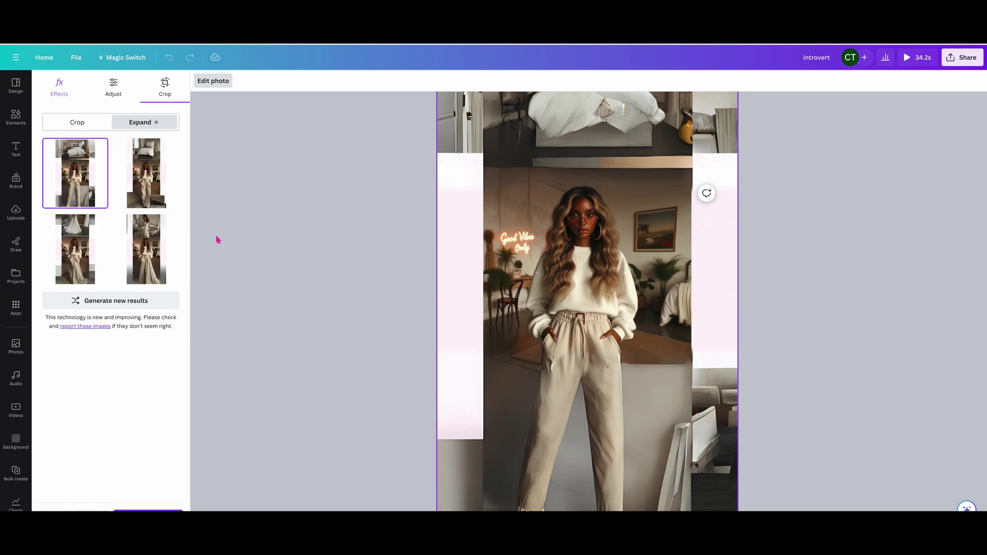
# Preview the second, fourth and third expansion results, then cancel a new batch of results.
pyautogui.click(147, 189)
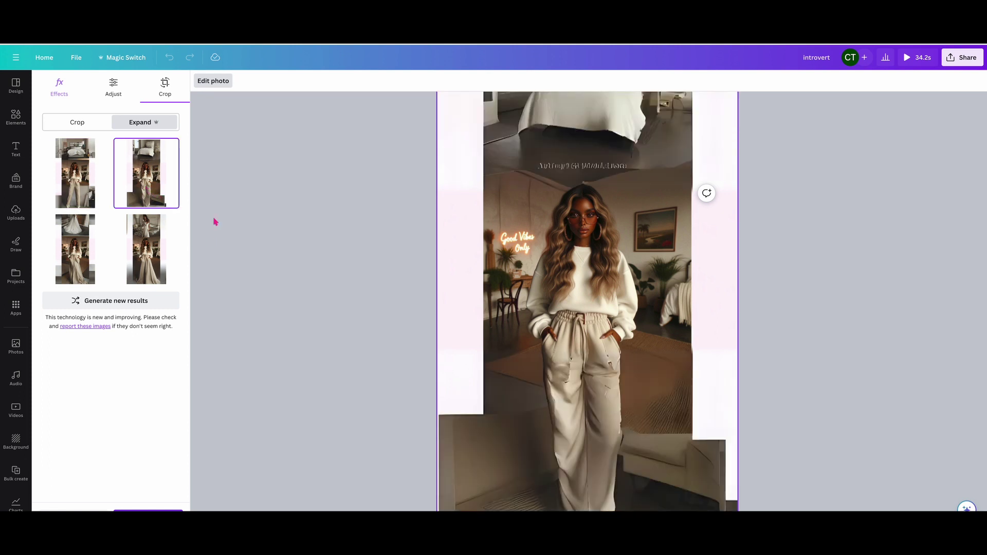
pyautogui.click(145, 278)
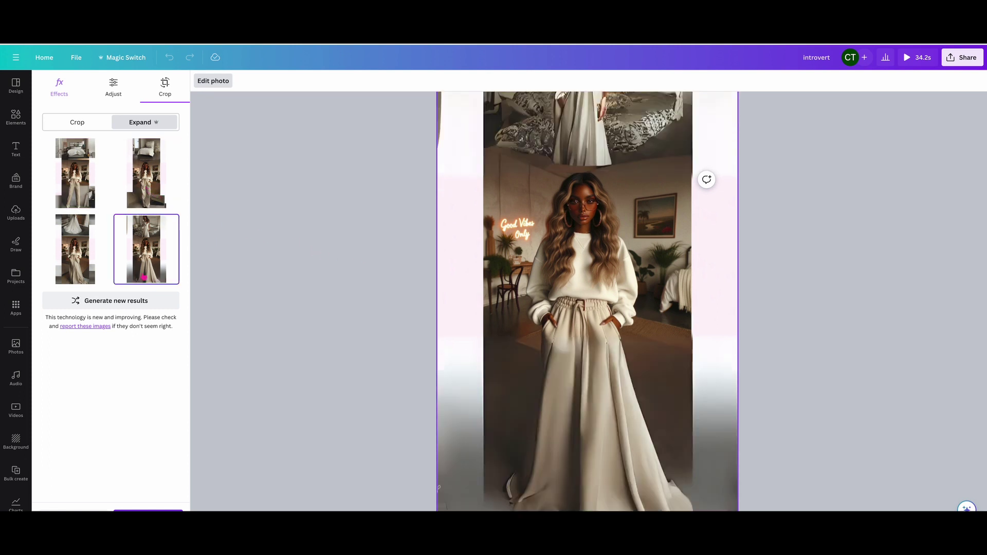
pyautogui.click(86, 273)
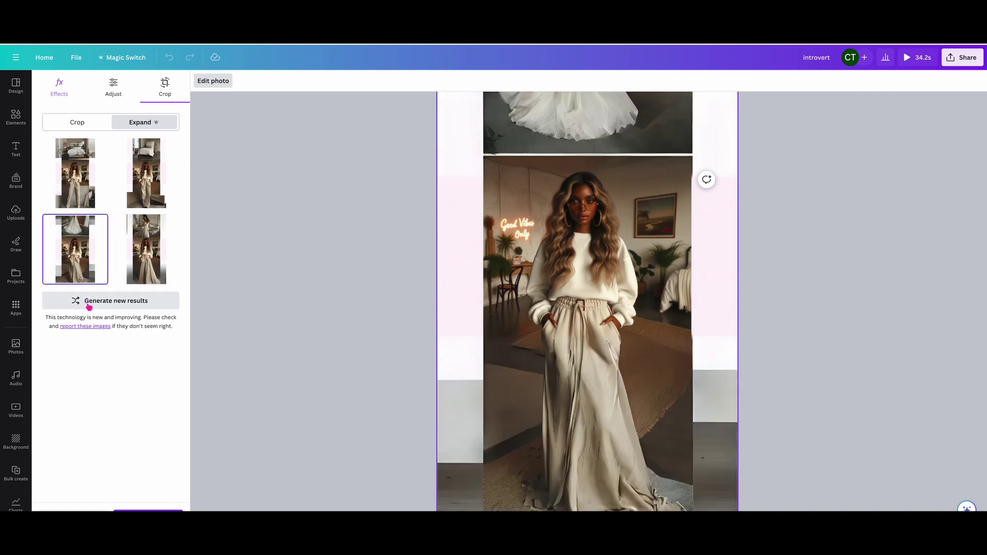
pyautogui.click(105, 306)
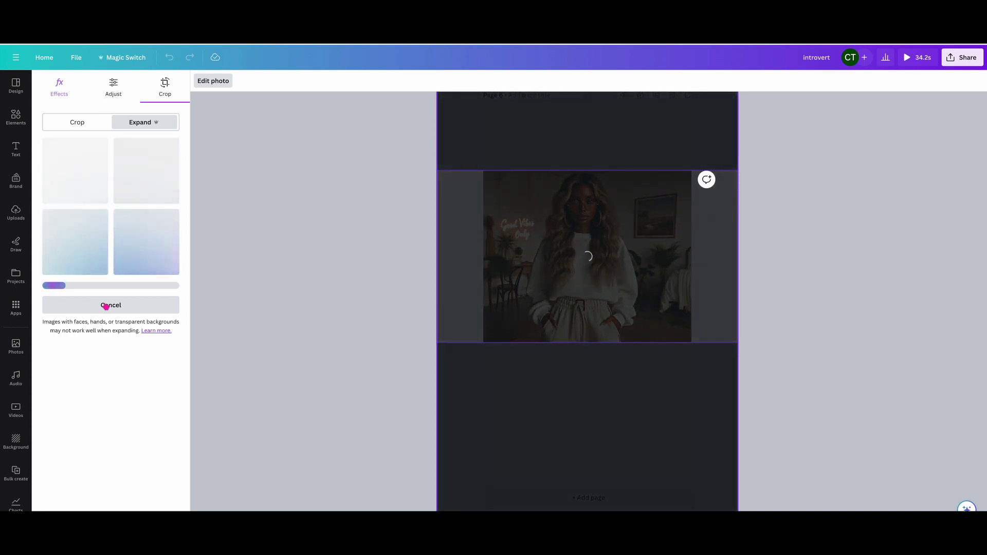
pyautogui.click(109, 305)
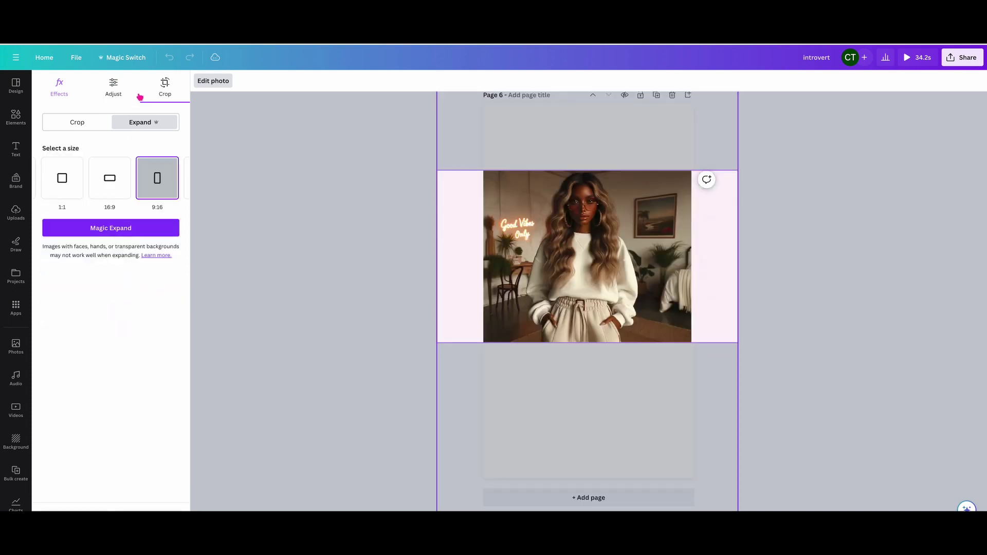
# Move the photo up toward the page top and Magic Expand it again to 9:16.
pyautogui.click(211, 86)
pyautogui.moveTo(591, 274); pyautogui.dragTo(591, 209)
pyautogui.click(213, 82)
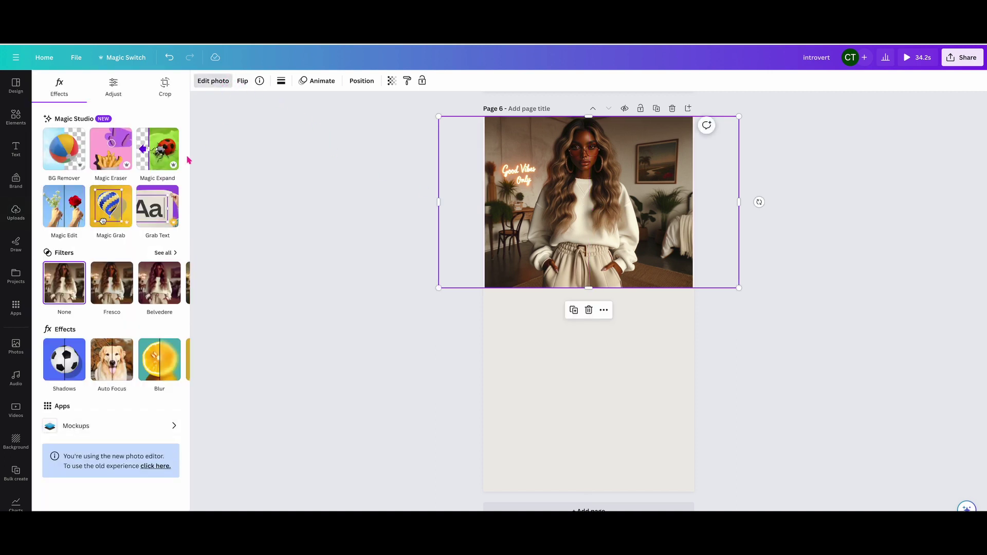
pyautogui.click(164, 157)
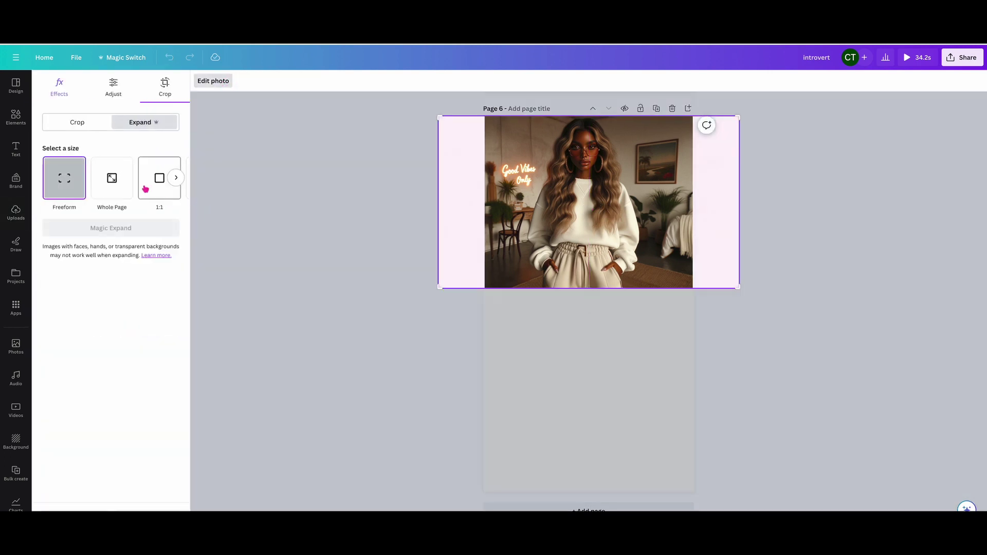
pyautogui.click(175, 178)
pyautogui.click(109, 189)
pyautogui.click(123, 228)
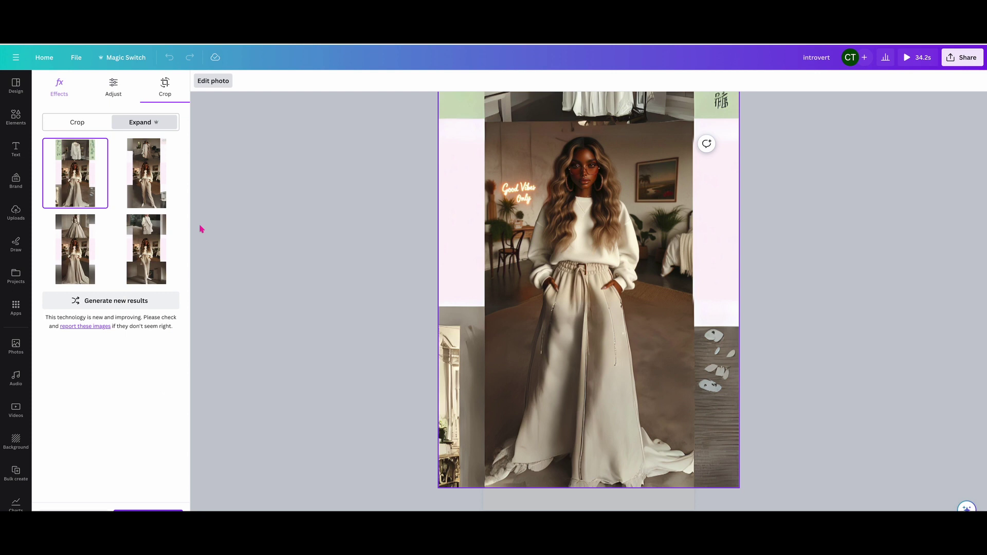
# Compare the four expansion results, including the flowing skirt and straight trousers versions.
pyautogui.click(156, 202)
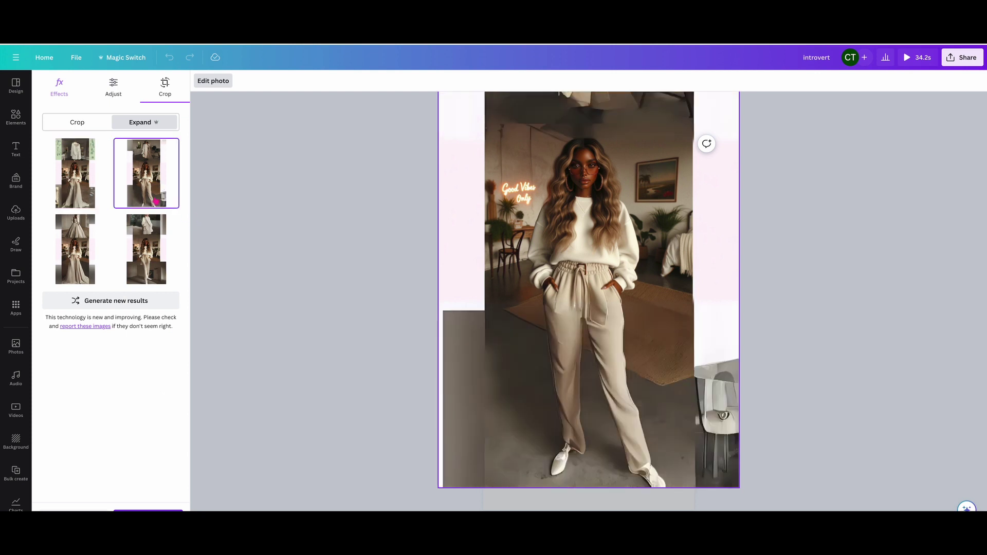
pyautogui.click(88, 254)
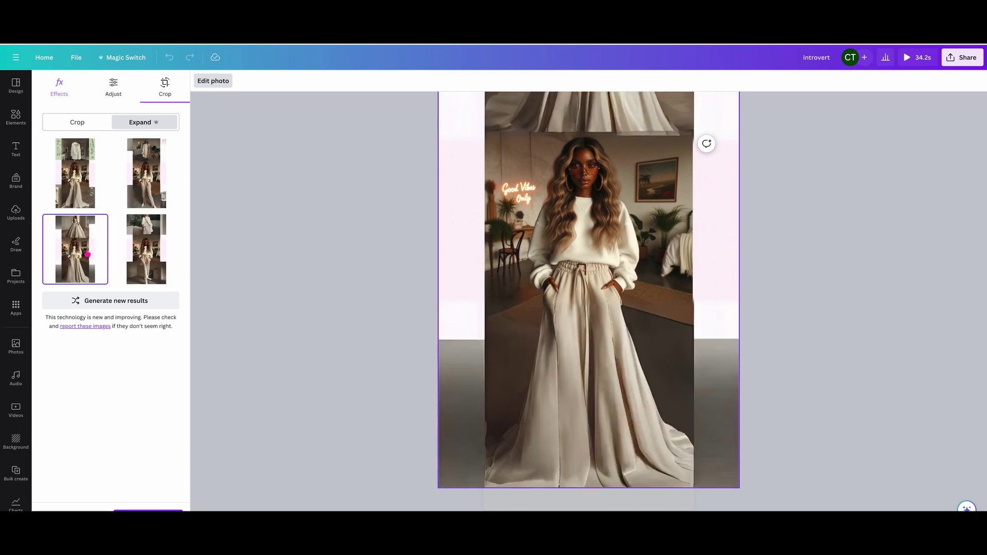
pyautogui.click(148, 262)
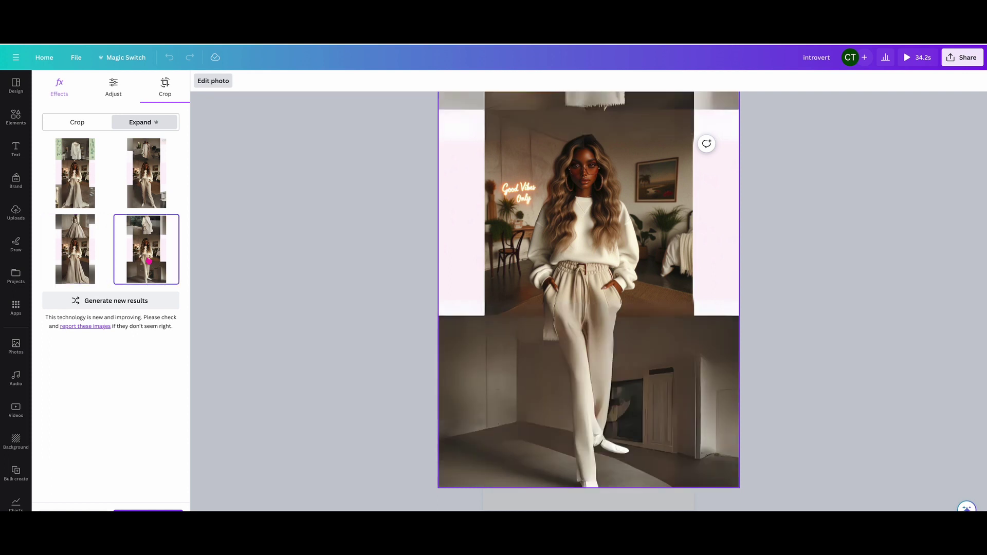
pyautogui.click(80, 205)
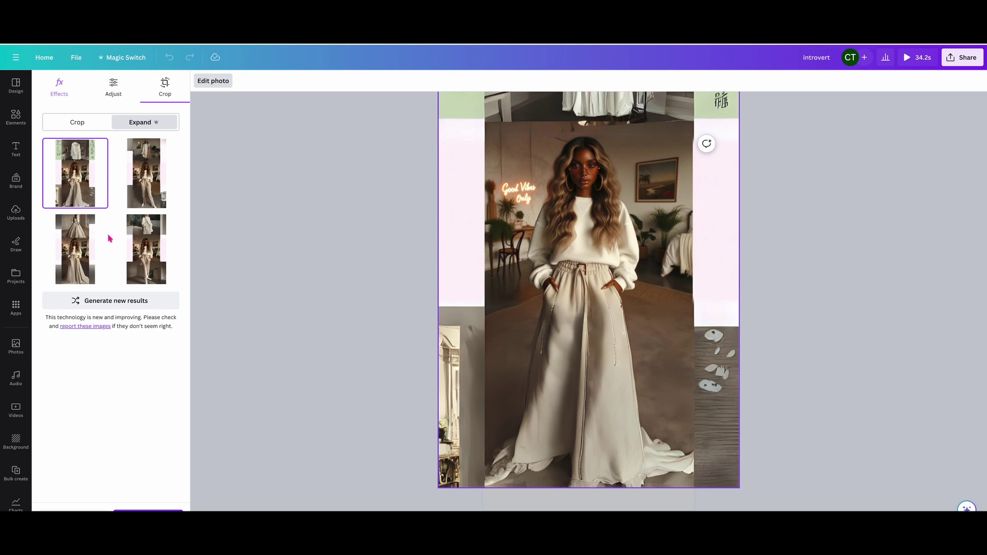
# Generate two more batches of expansion results, then open Leonardo.Ai from the search results.
pyautogui.click(124, 303)
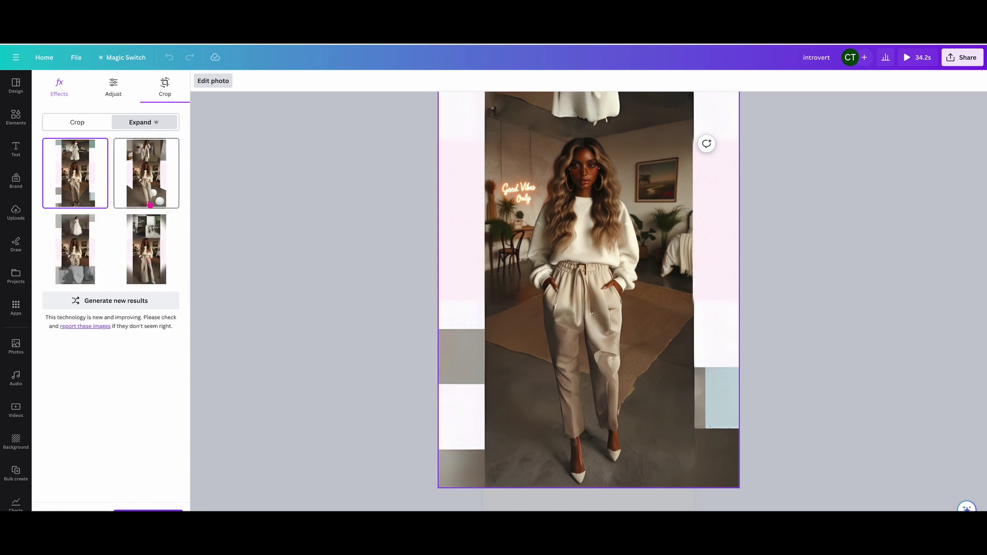
pyautogui.click(150, 205)
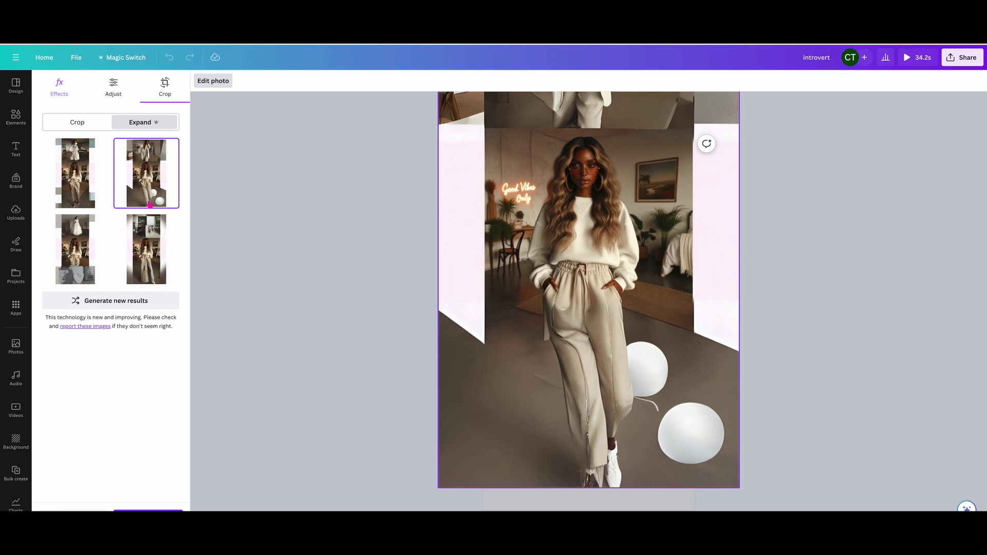
pyautogui.click(139, 249)
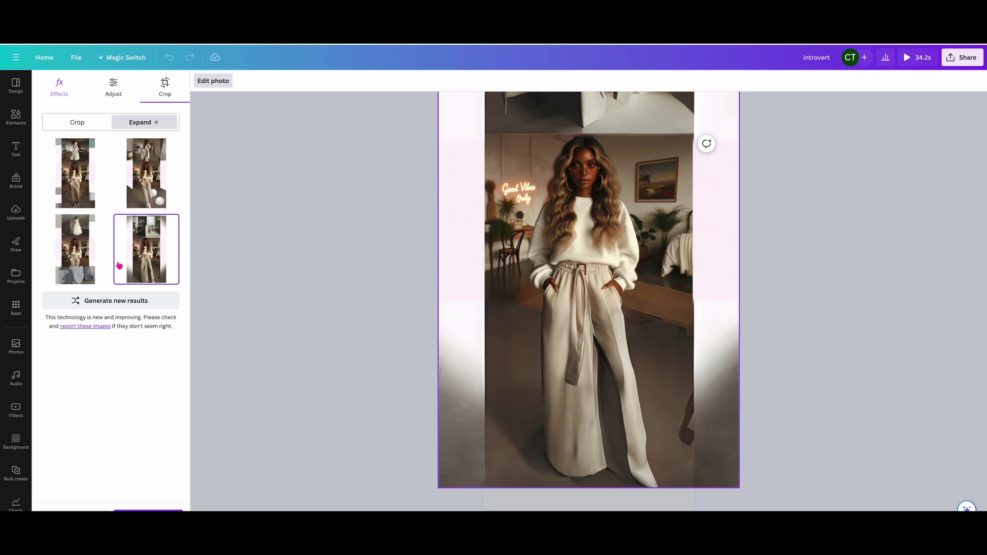
pyautogui.click(131, 306)
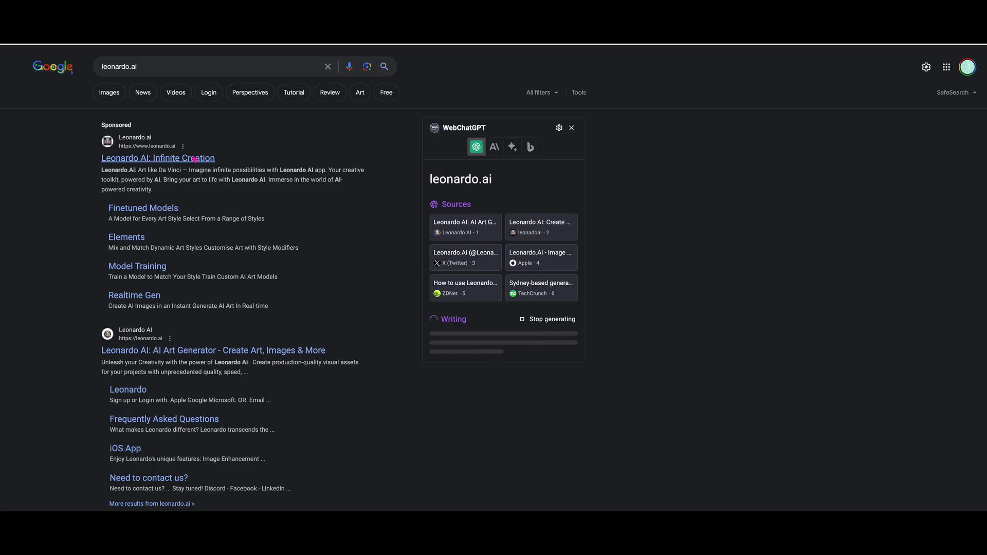
pyautogui.click(195, 159)
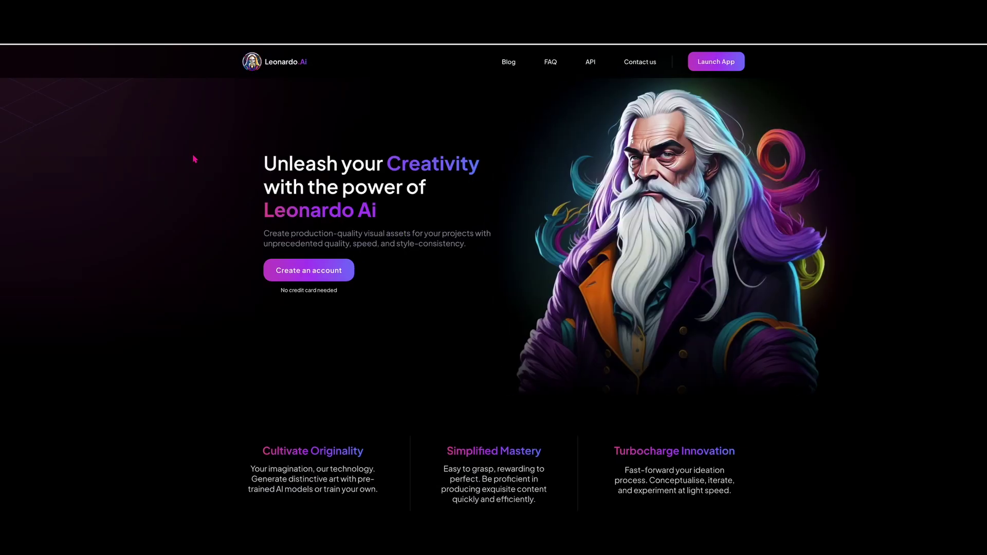
# Launch the Leonardo.Ai app and start an image upload from the computer, closing the file picker.
pyautogui.click(718, 72)
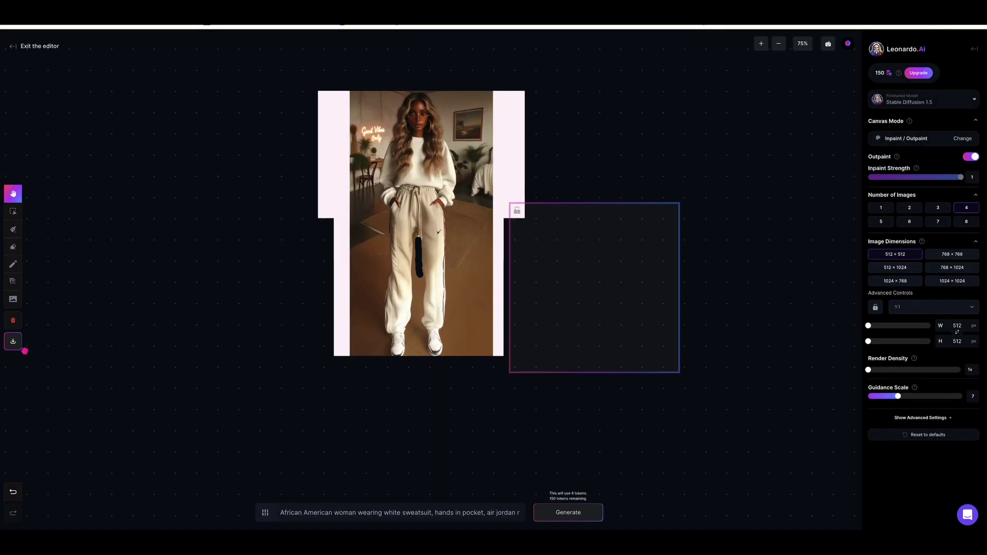
pyautogui.click(16, 306)
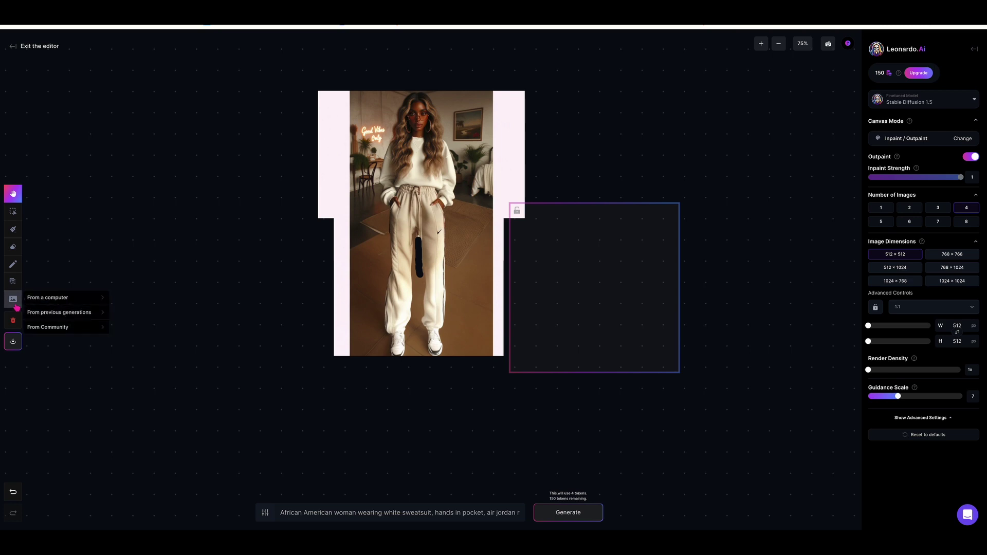
pyautogui.click(55, 302)
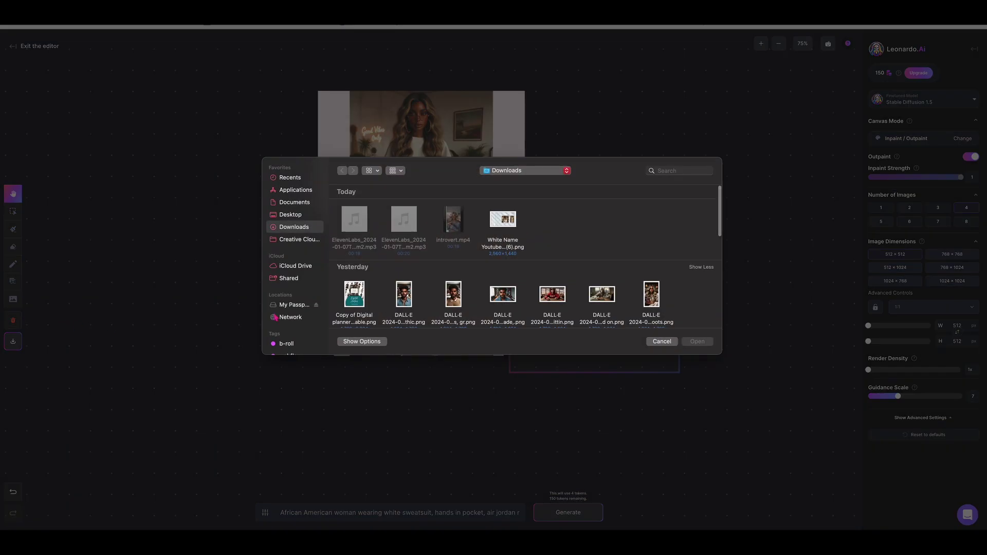
pyautogui.click(663, 342)
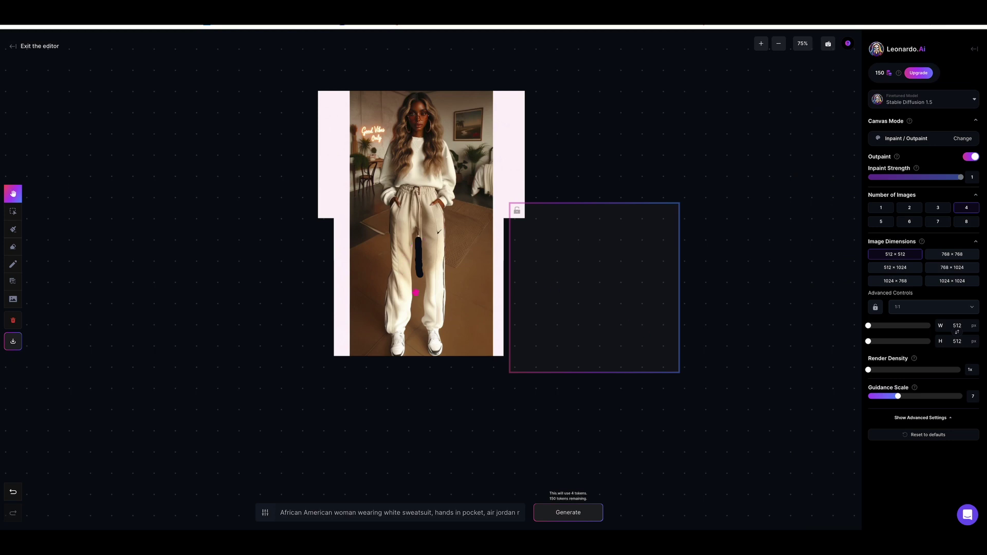
# Shrink the portrait image on the canvas and move the generation frame up over it.
pyautogui.moveTo(828, 10)
pyautogui.click(16, 206)
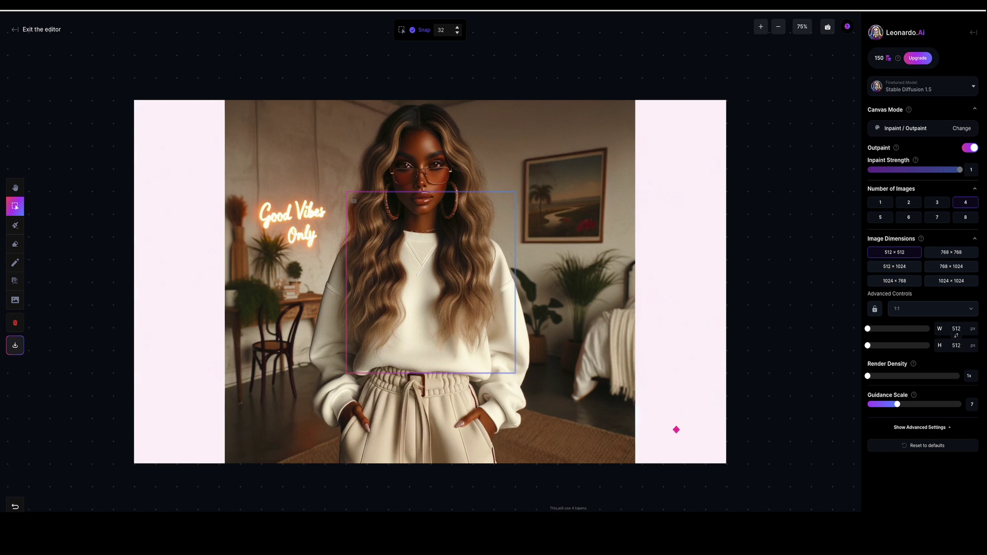
pyautogui.click(672, 427)
pyautogui.moveTo(729, 466); pyautogui.dragTo(594, 409)
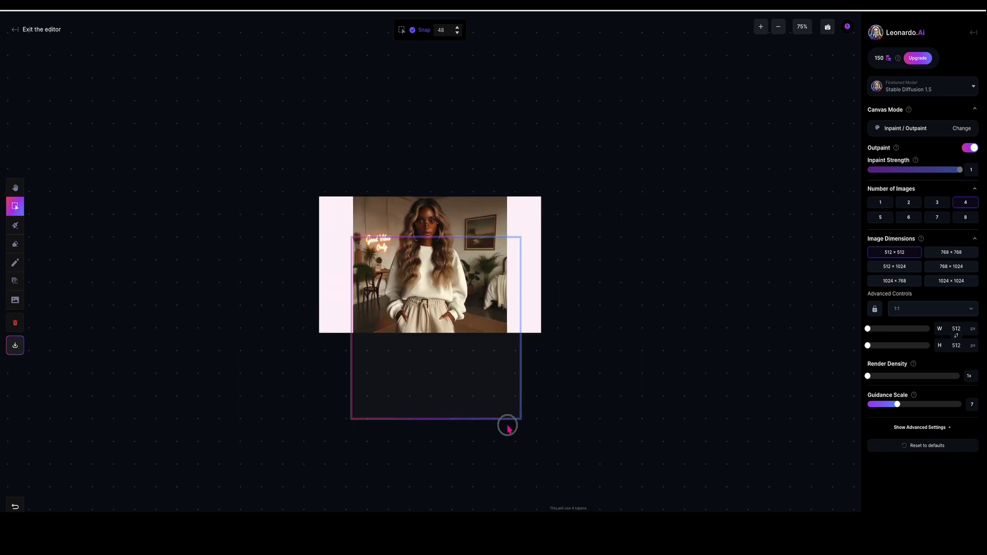
pyautogui.moveTo(507, 423); pyautogui.dragTo(503, 374)
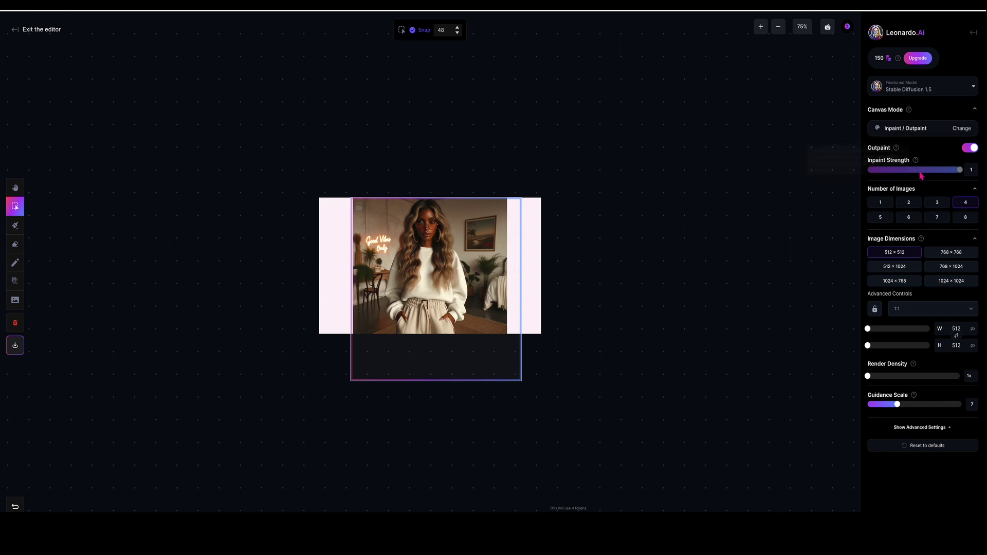
# Set the generation frame to 768 × 1024 and place it over the portrait, extending below.
pyautogui.click(951, 284)
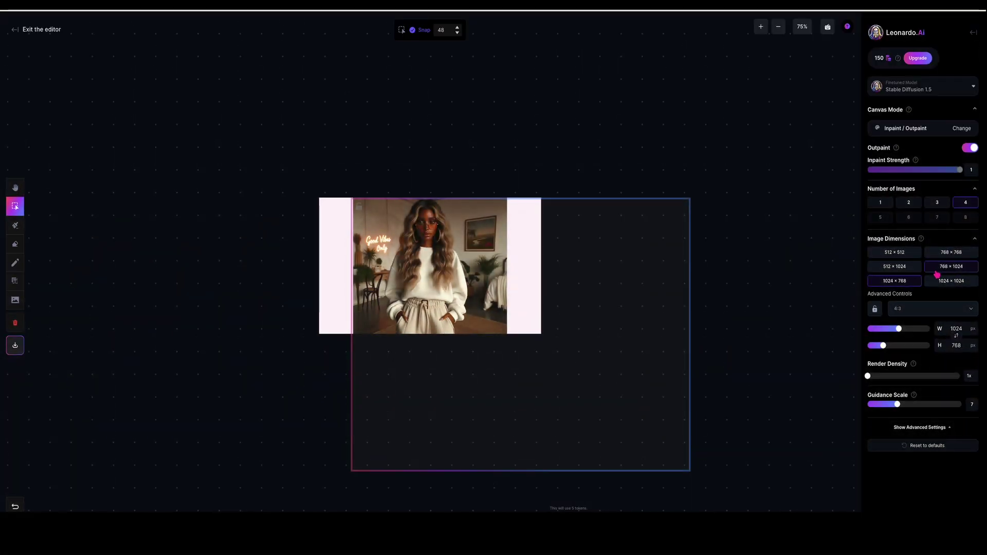
pyautogui.click(938, 271)
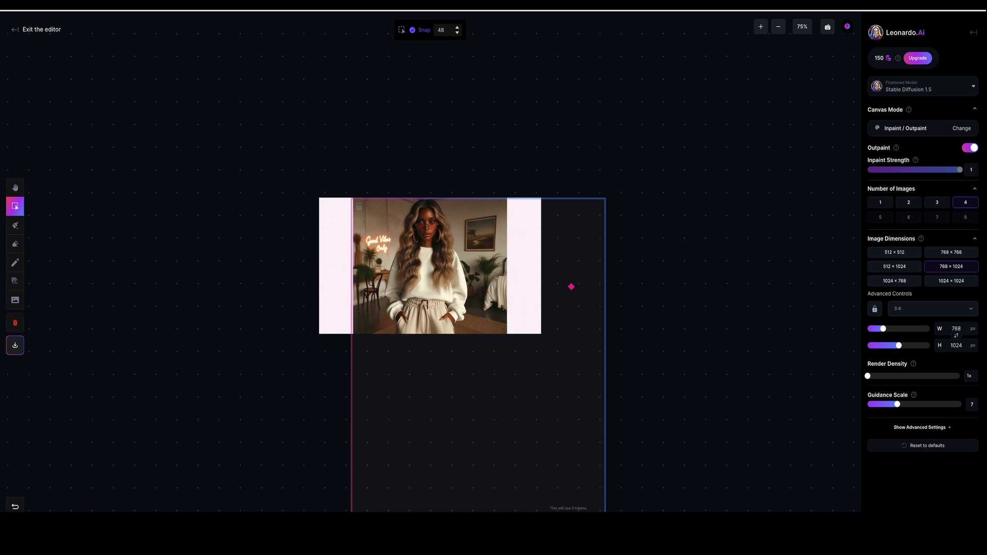
pyautogui.moveTo(571, 286); pyautogui.dragTo(542, 162)
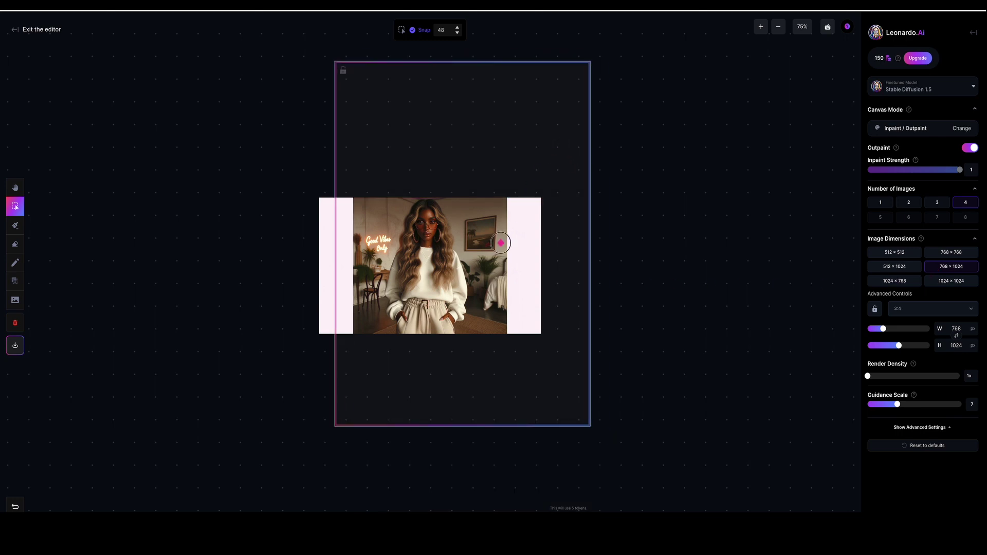
pyautogui.moveTo(483, 257); pyautogui.dragTo(448, 211)
# Select the portrait image on the canvas.
pyautogui.click(451, 270)
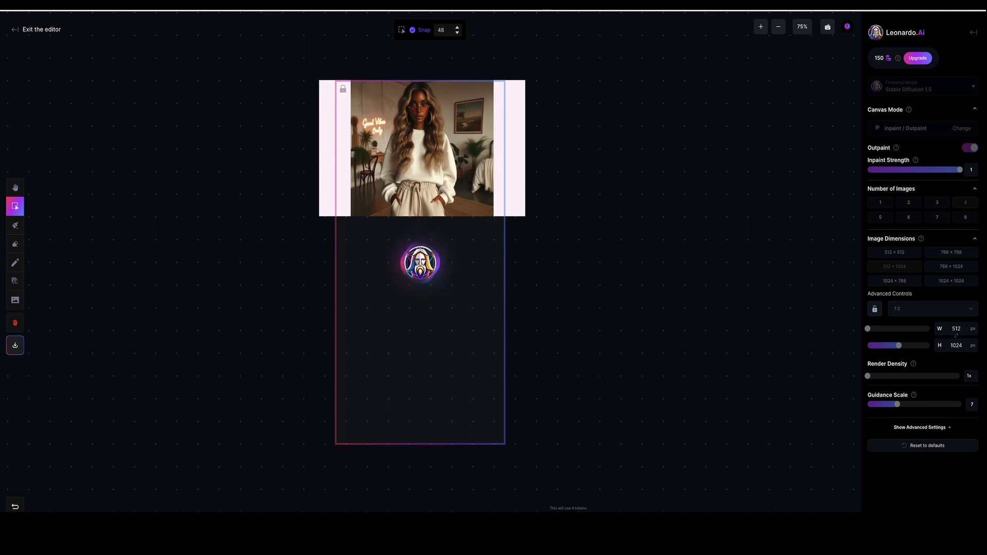
# Browse through all four full-length outpaint variants and discard them.
pyautogui.press('h')
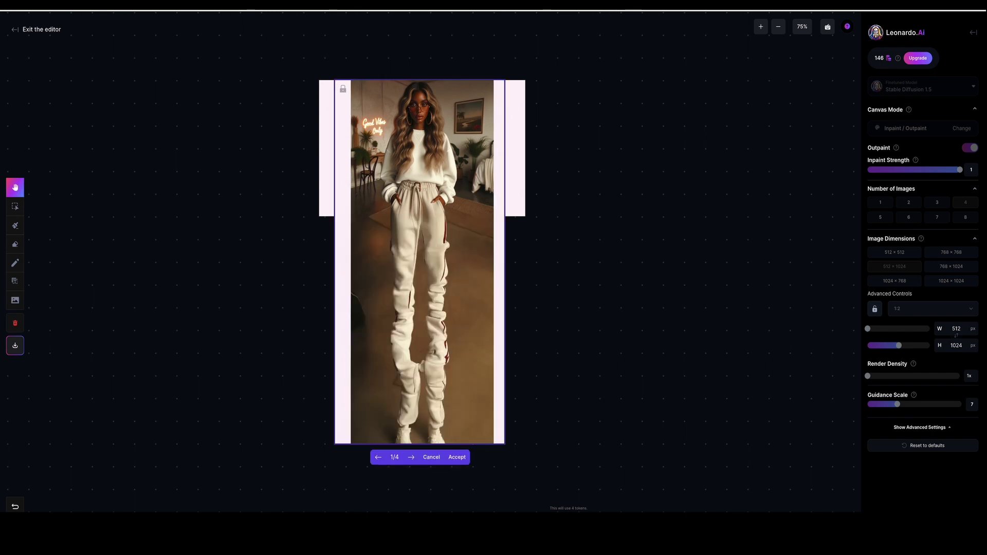
pyautogui.click(414, 459)
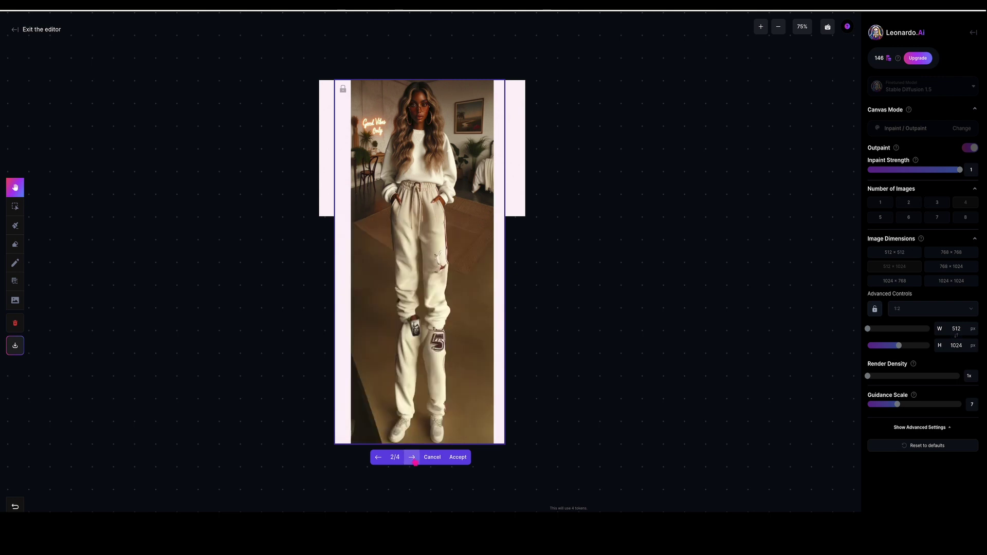
pyautogui.click(414, 459)
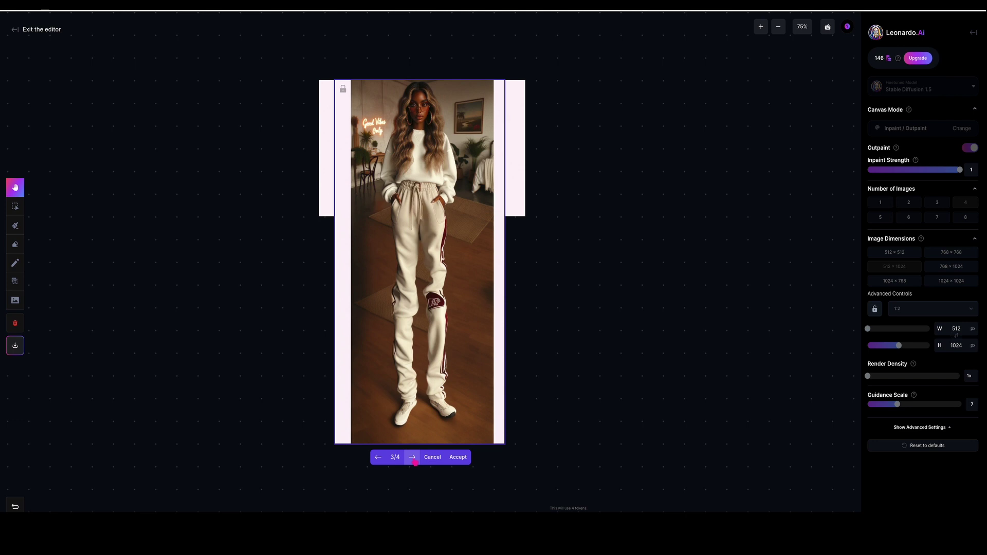
pyautogui.click(414, 459)
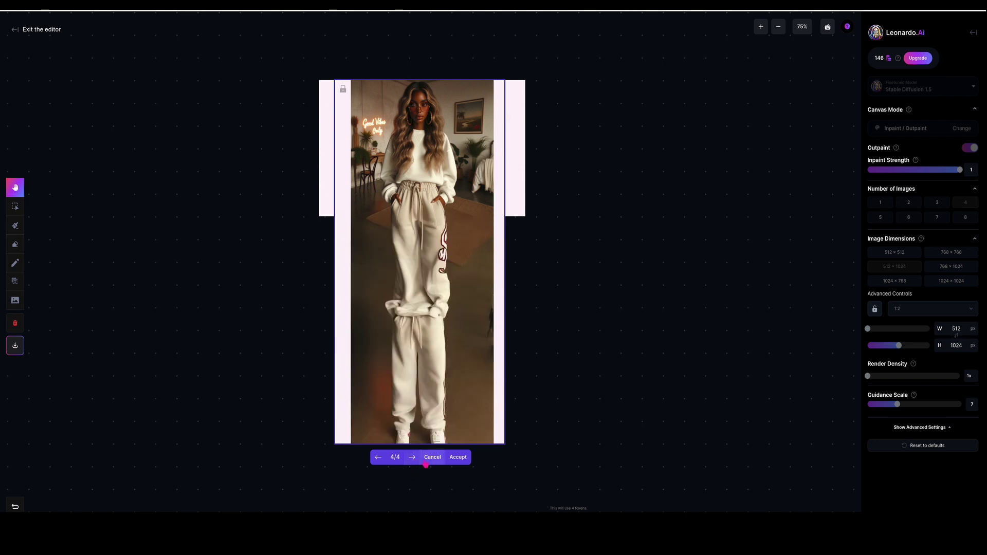
pyautogui.click(432, 459)
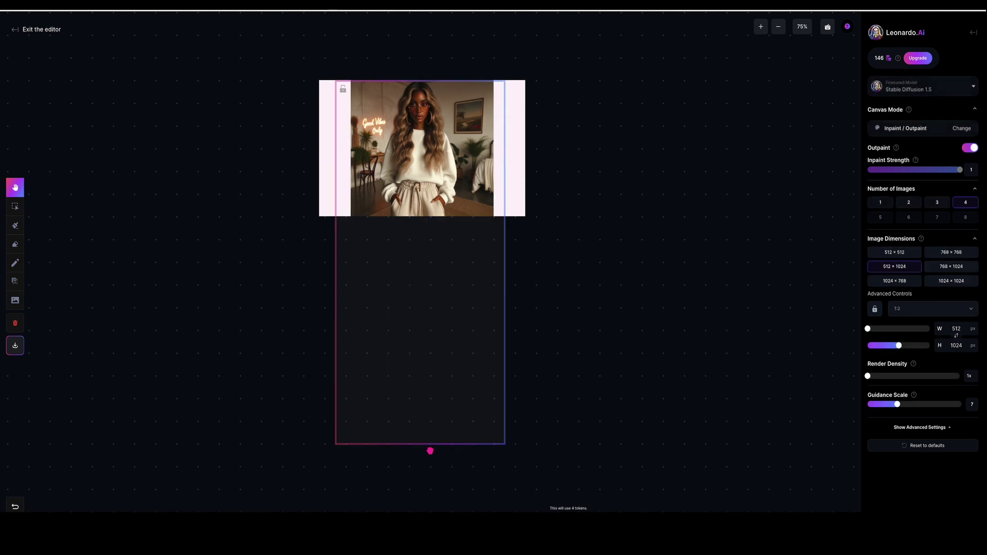
# Try the 768 × 1024, 768 × 768 and 1024 × 1024 presets, then generate at 512 × 512.
pyautogui.click(955, 269)
pyautogui.click(956, 257)
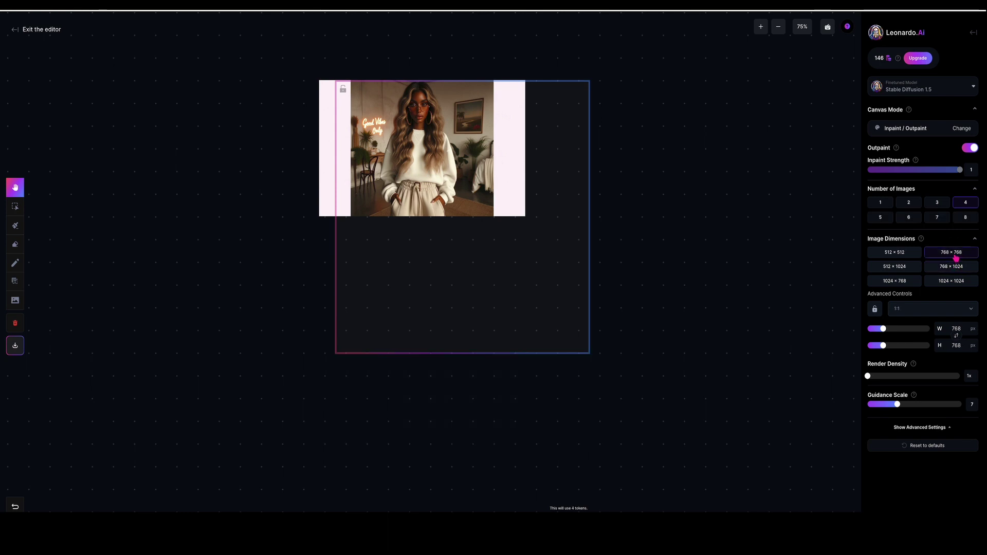
pyautogui.click(914, 259)
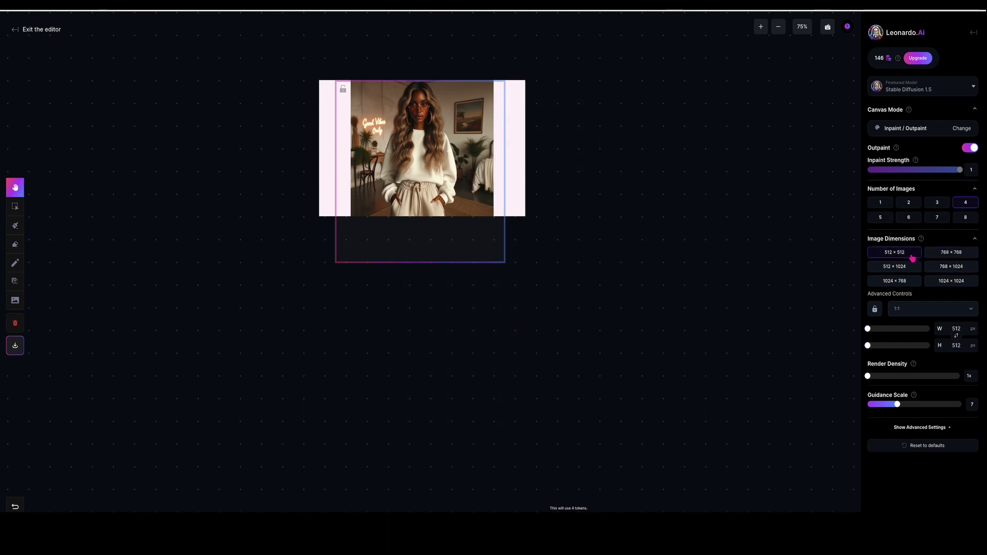
pyautogui.click(944, 282)
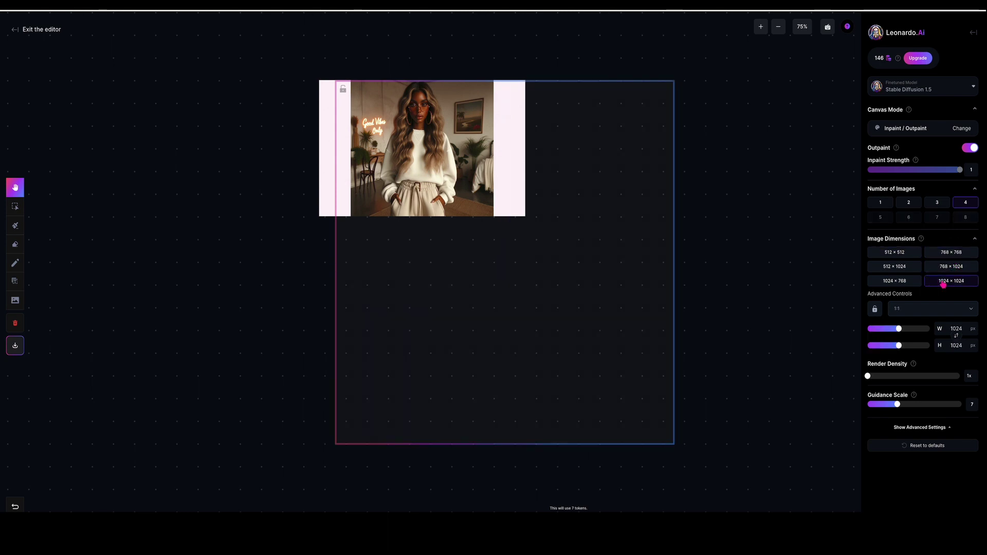
pyautogui.click(907, 256)
pyautogui.click(545, 503)
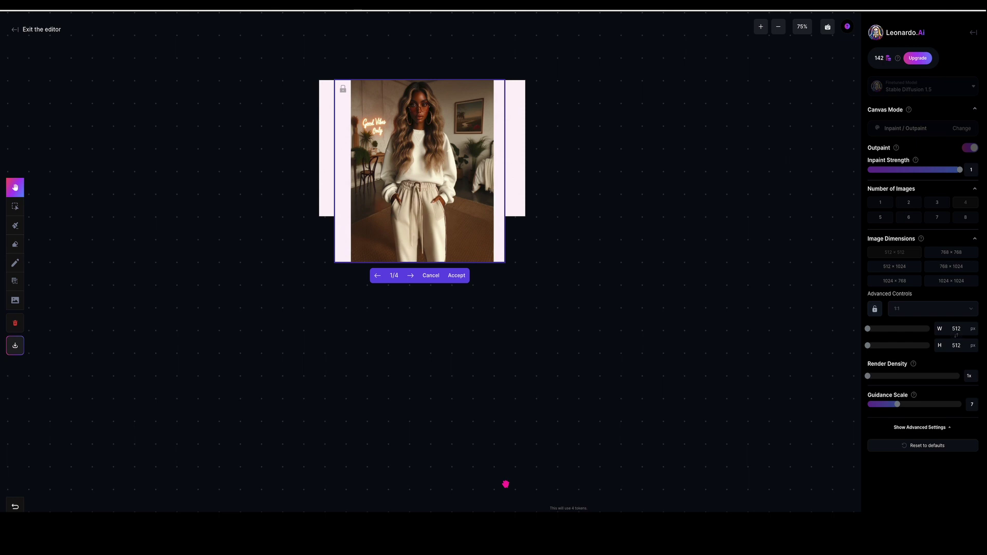
# Browse to the fourth 512 × 512 variant, the swoosh-logo sweatpants, and accept it.
pyautogui.click(411, 277)
pyautogui.click(412, 277)
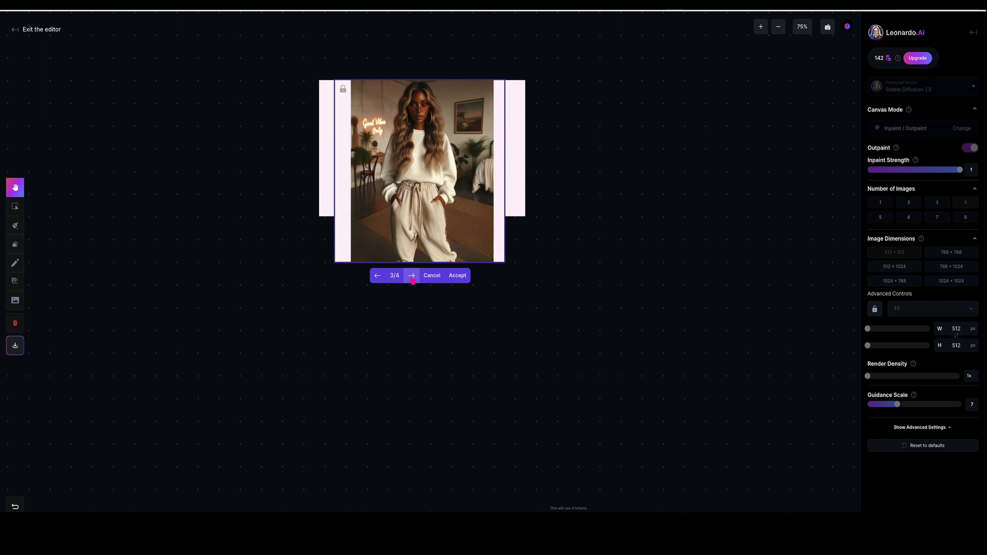
pyautogui.click(412, 279)
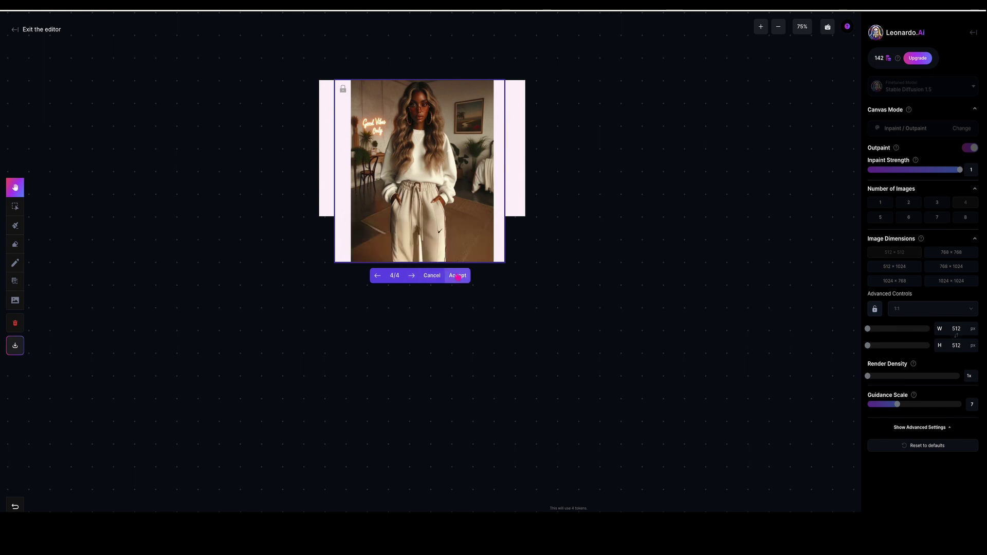
pyautogui.click(458, 277)
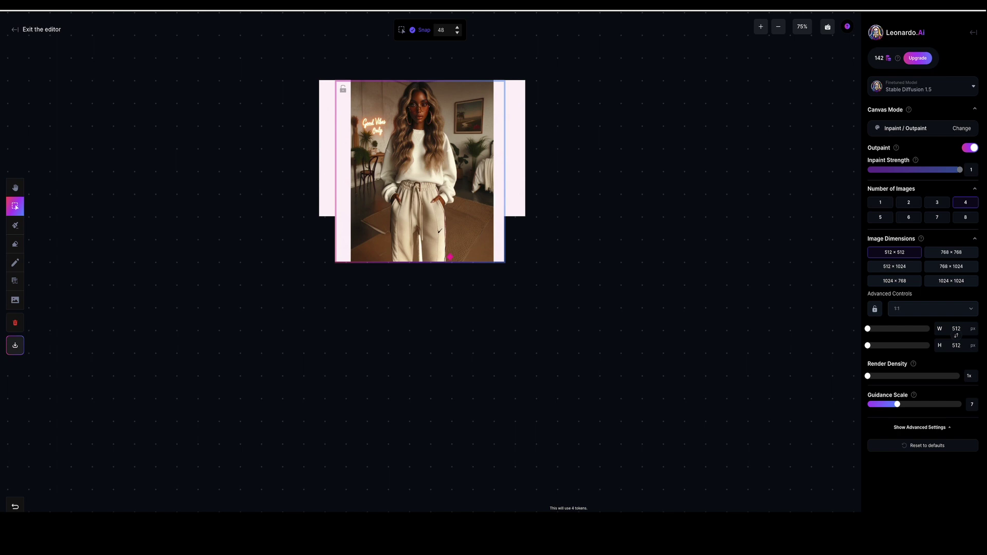
# Generate an outpaint below the legs and browse through variants 2, 3 and 4.
pyautogui.moveTo(449, 263); pyautogui.dragTo(443, 358)
pyautogui.press('Return')
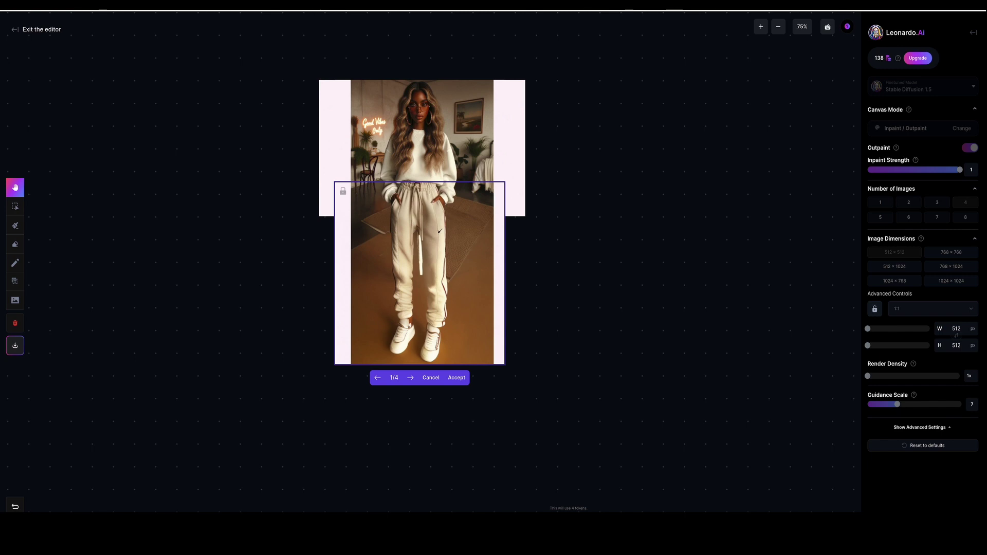
pyautogui.click(410, 381)
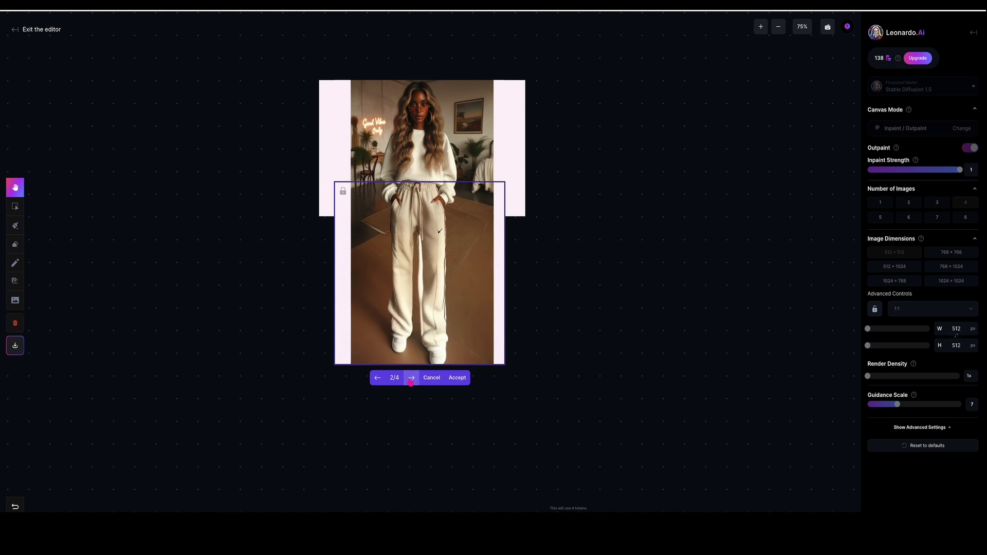
pyautogui.click(411, 381)
pyautogui.click(411, 382)
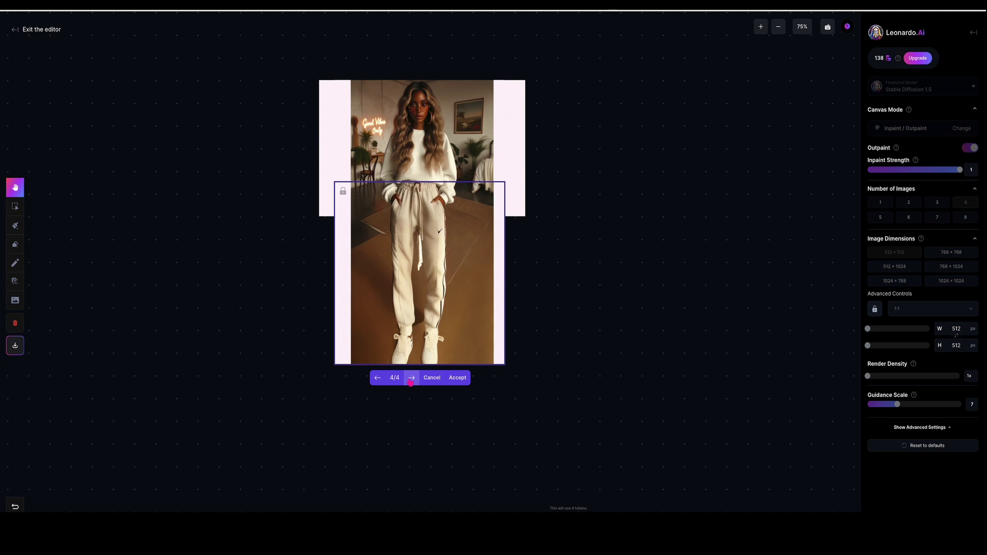
# Compare variants 2 and 3, then accept variant 2/4 showing white sneakers on a brown floor.
pyautogui.click(379, 381)
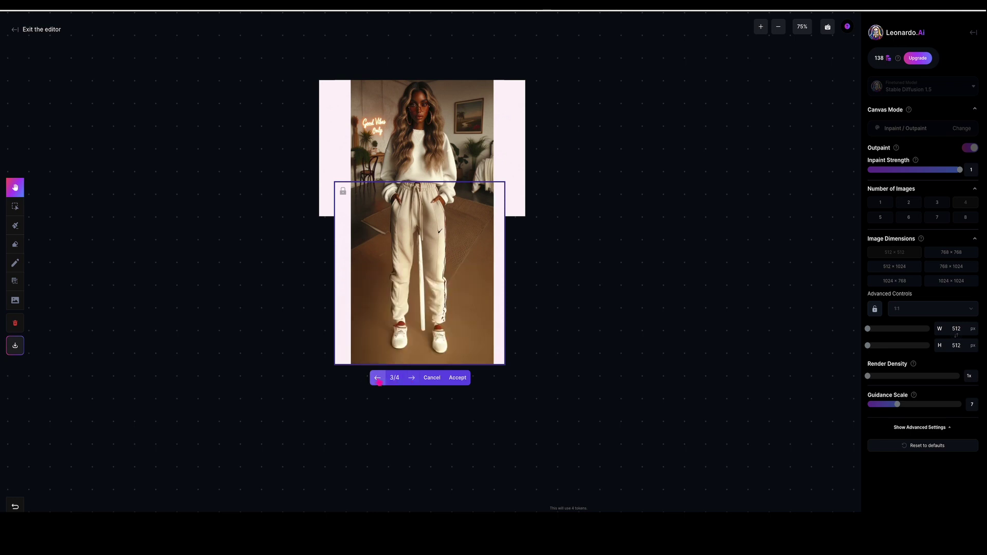
pyautogui.click(378, 381)
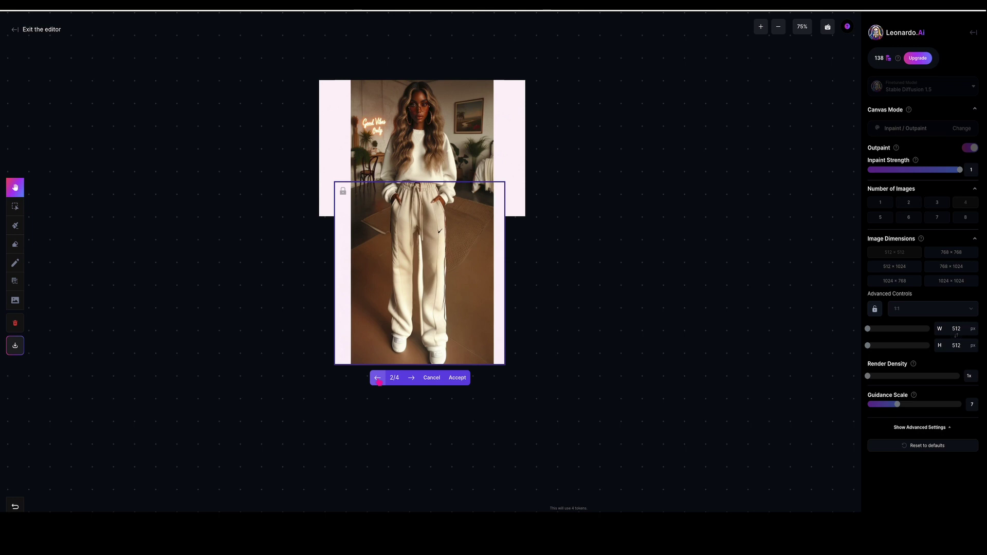
pyautogui.click(379, 380)
pyautogui.click(379, 380)
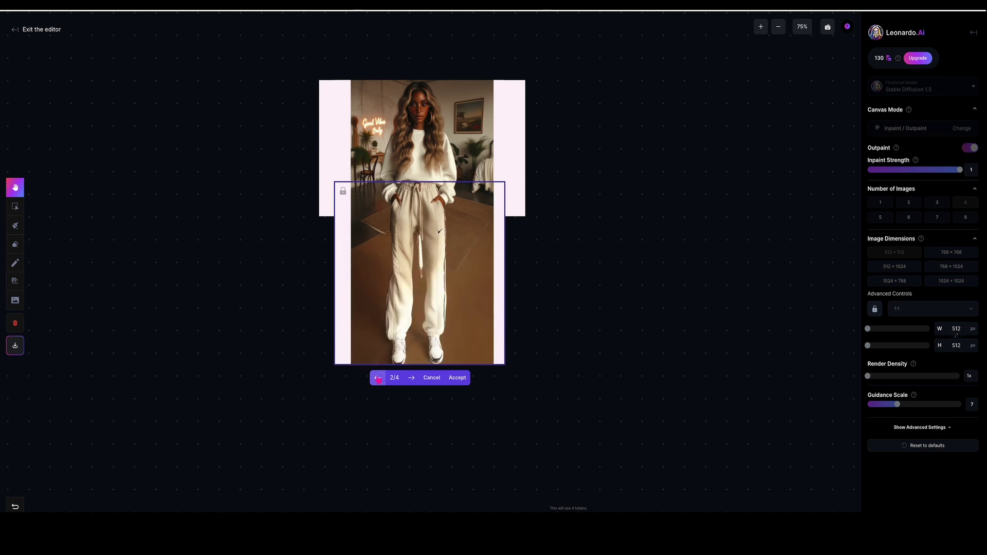
pyautogui.click(451, 380)
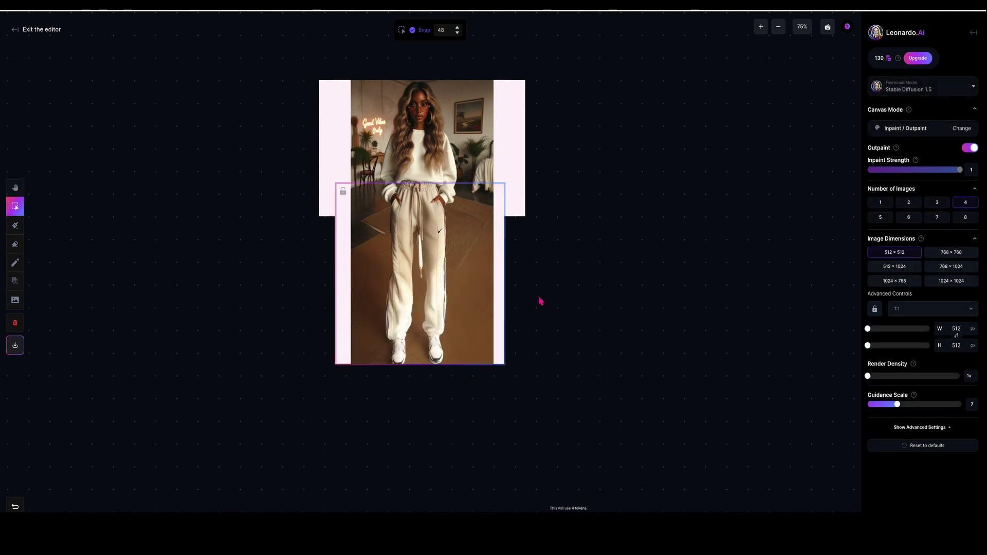
# Move the 512 × 512 generation frame onto blank canvas right of the full-length figure.
pyautogui.click(522, 204)
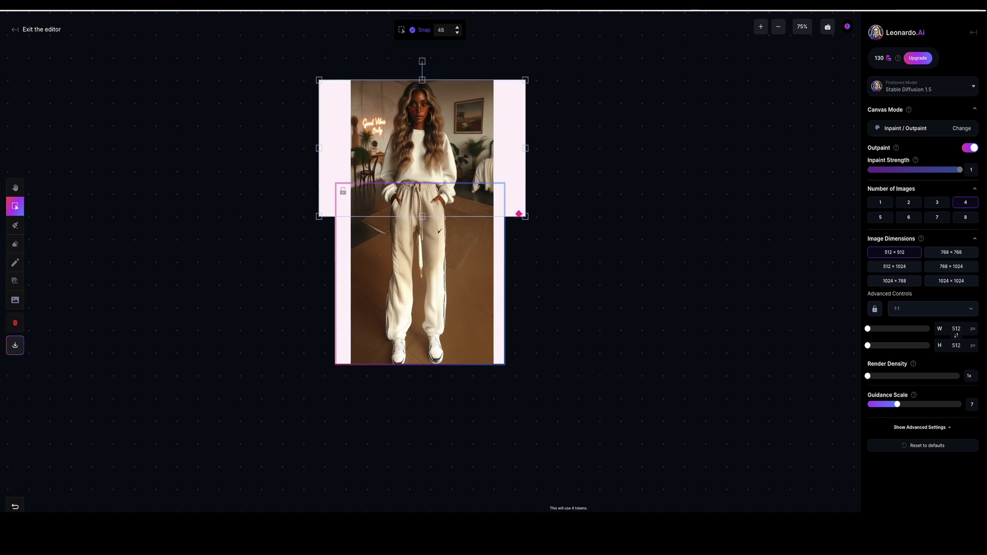
pyautogui.click(562, 263)
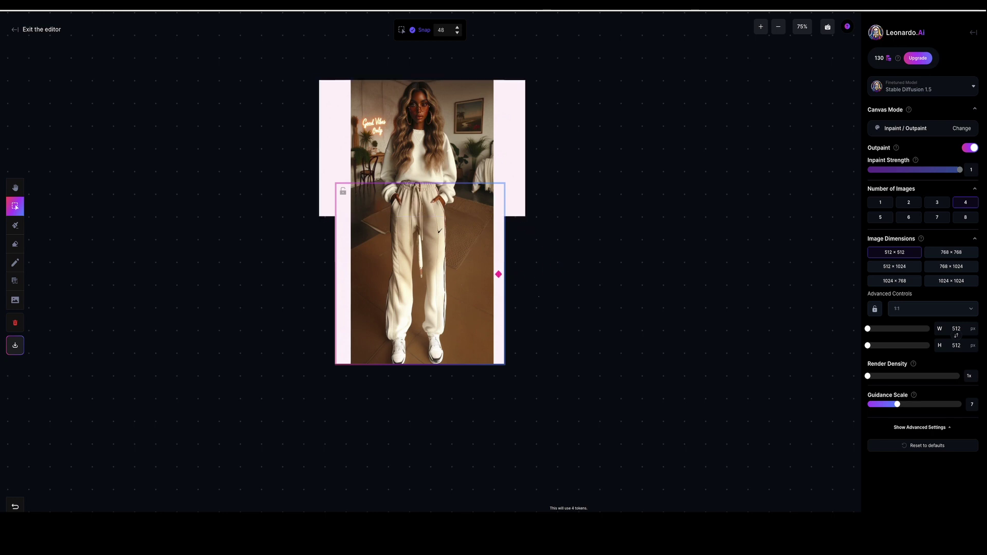
pyautogui.moveTo(498, 274); pyautogui.dragTo(674, 288)
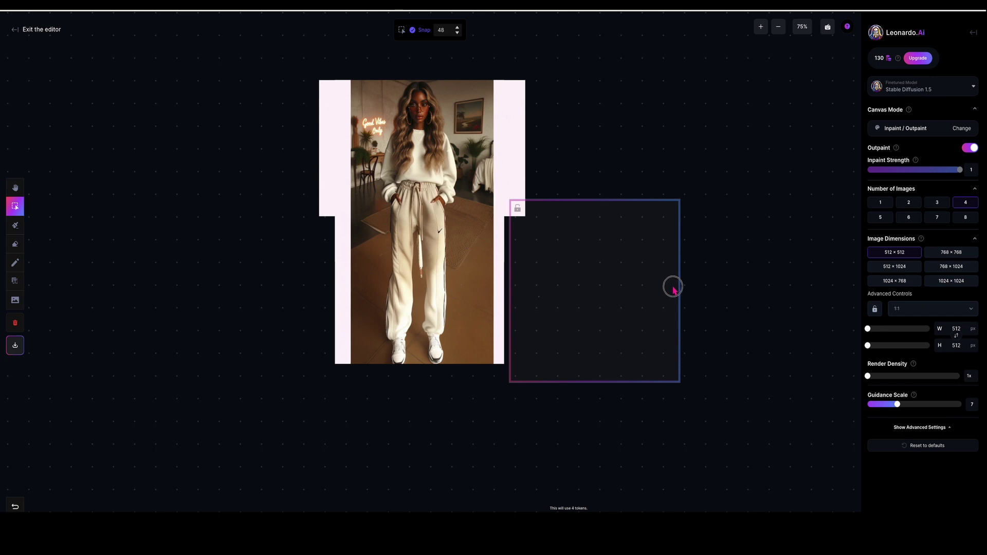
pyautogui.moveTo(674, 288); pyautogui.dragTo(673, 288)
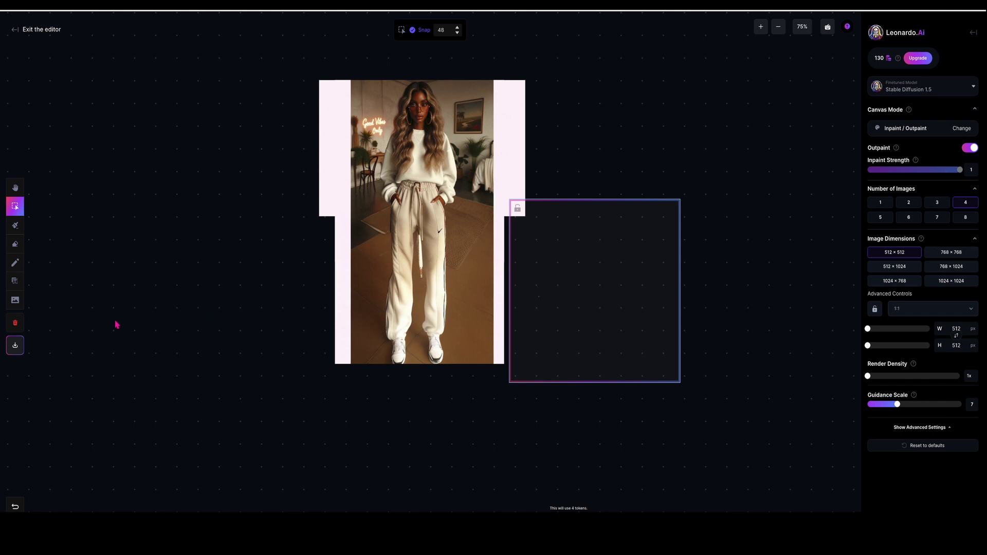